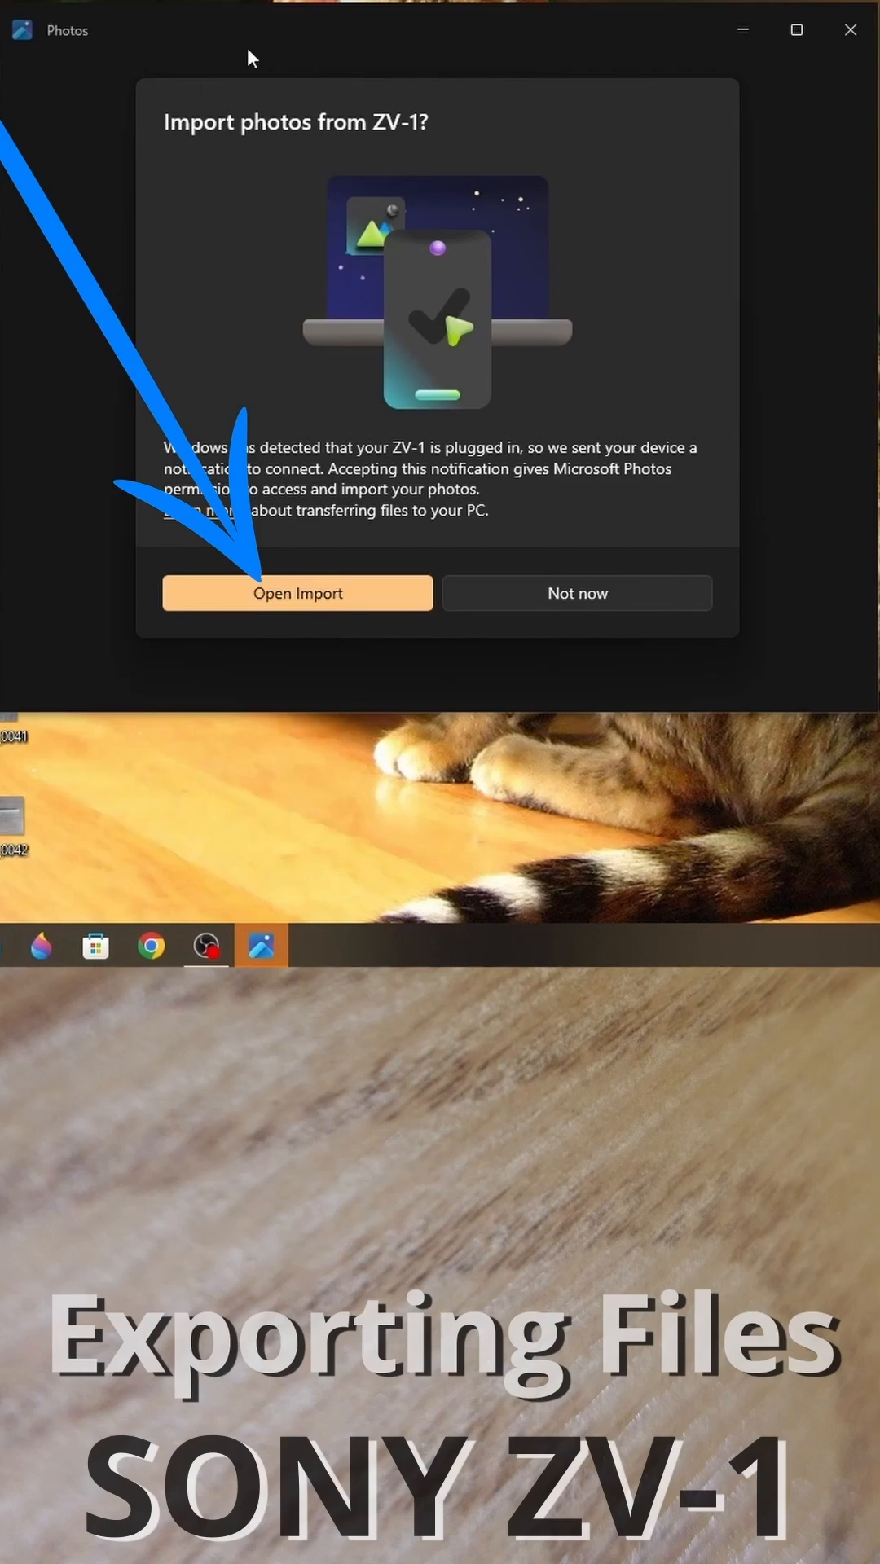
# Select DSC00012.JPG and C0330.MP4 from the ZV-1 and add the 2 items for import
pyautogui.click(261, 601)
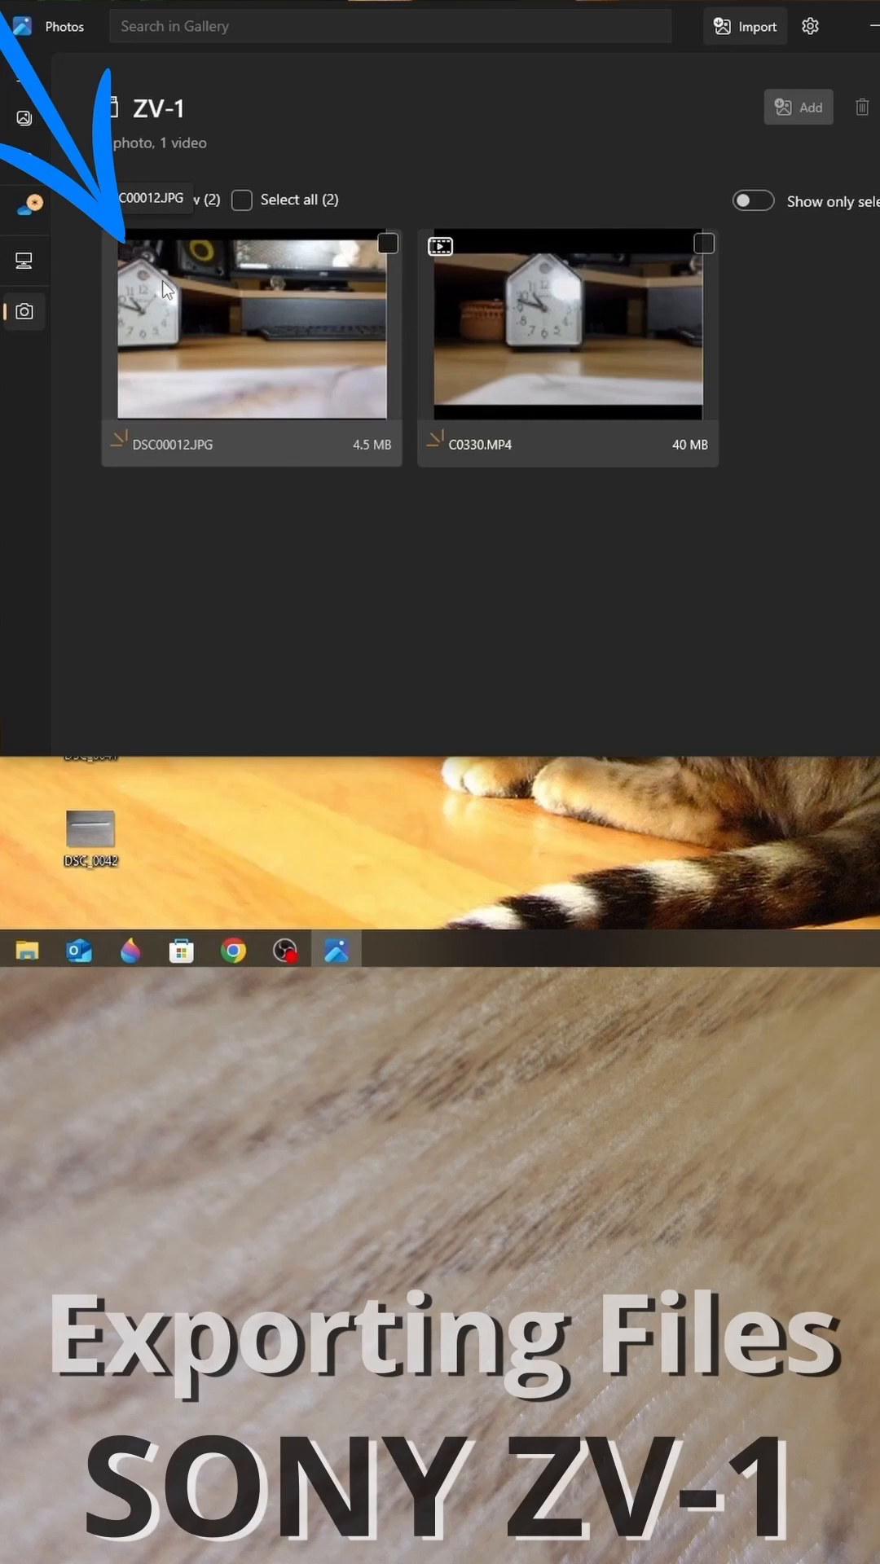
pyautogui.click(388, 245)
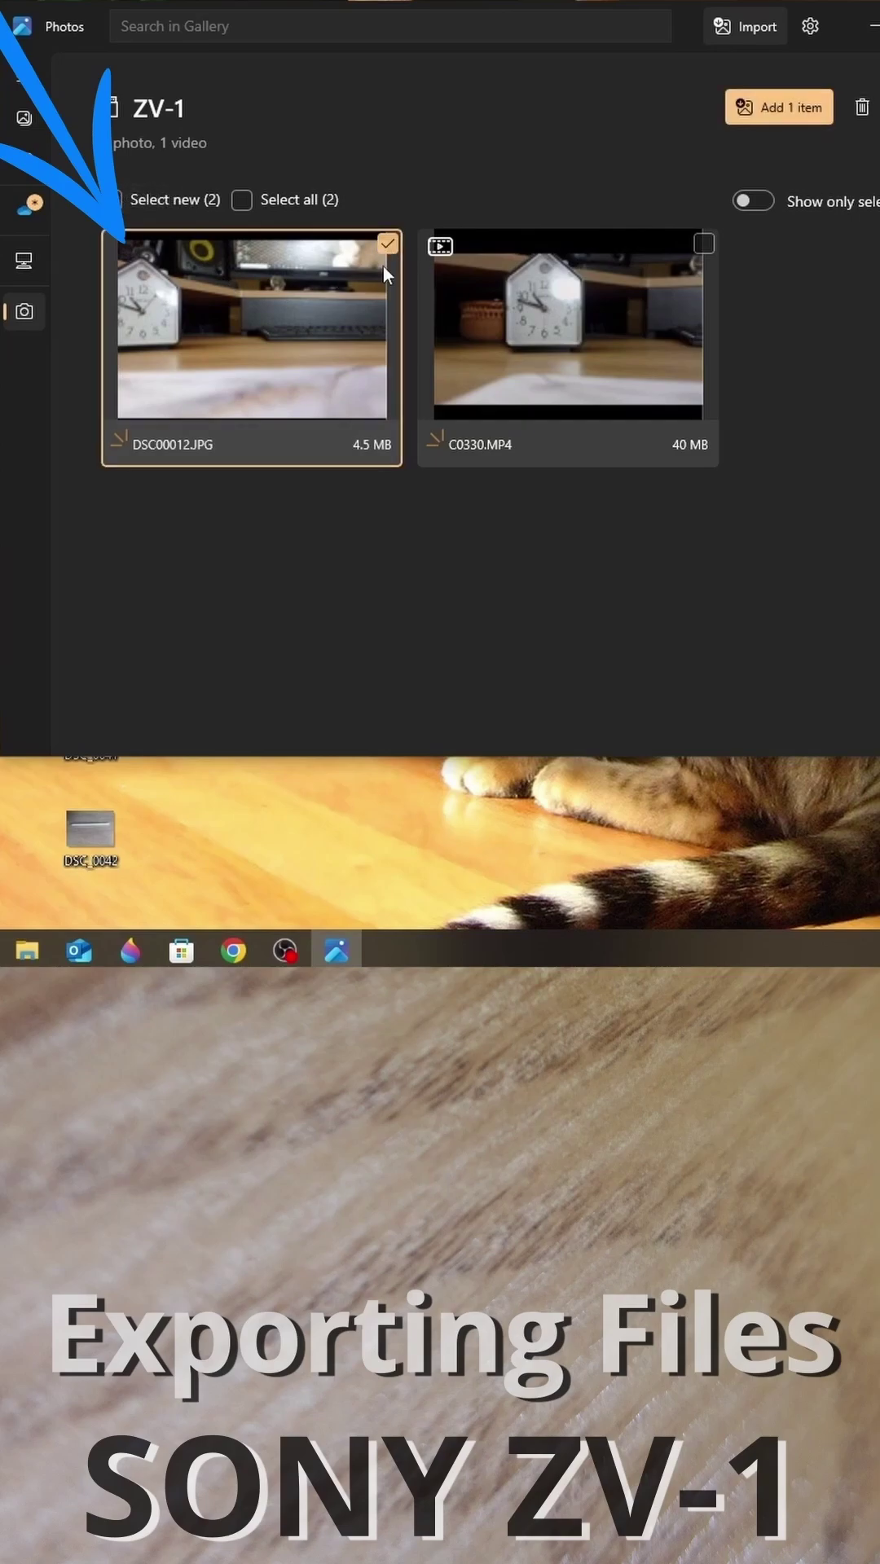
pyautogui.click(704, 242)
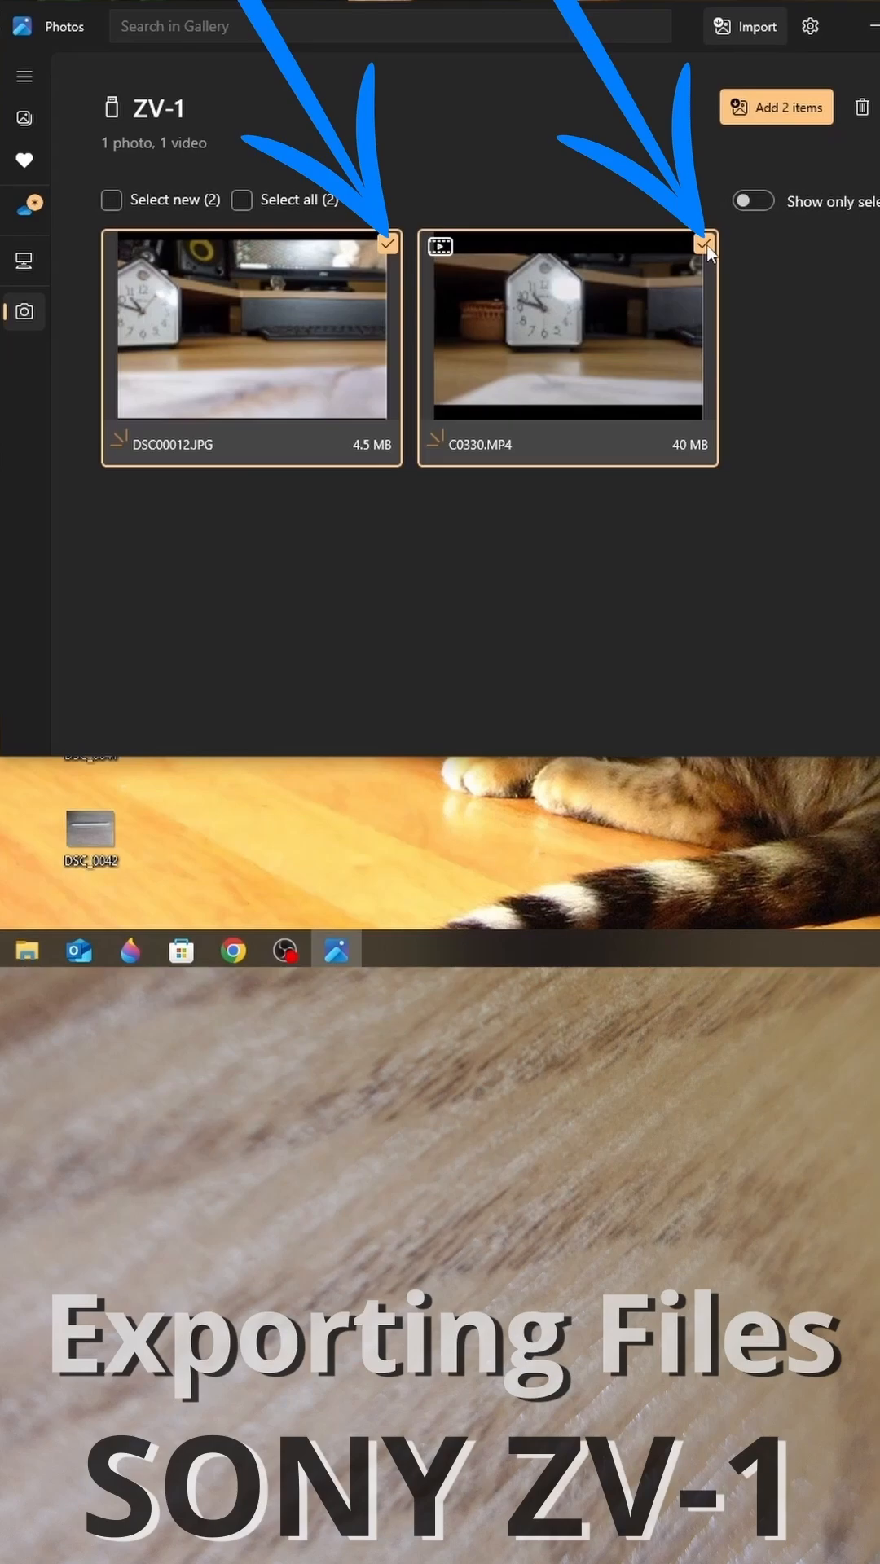
pyautogui.click(776, 105)
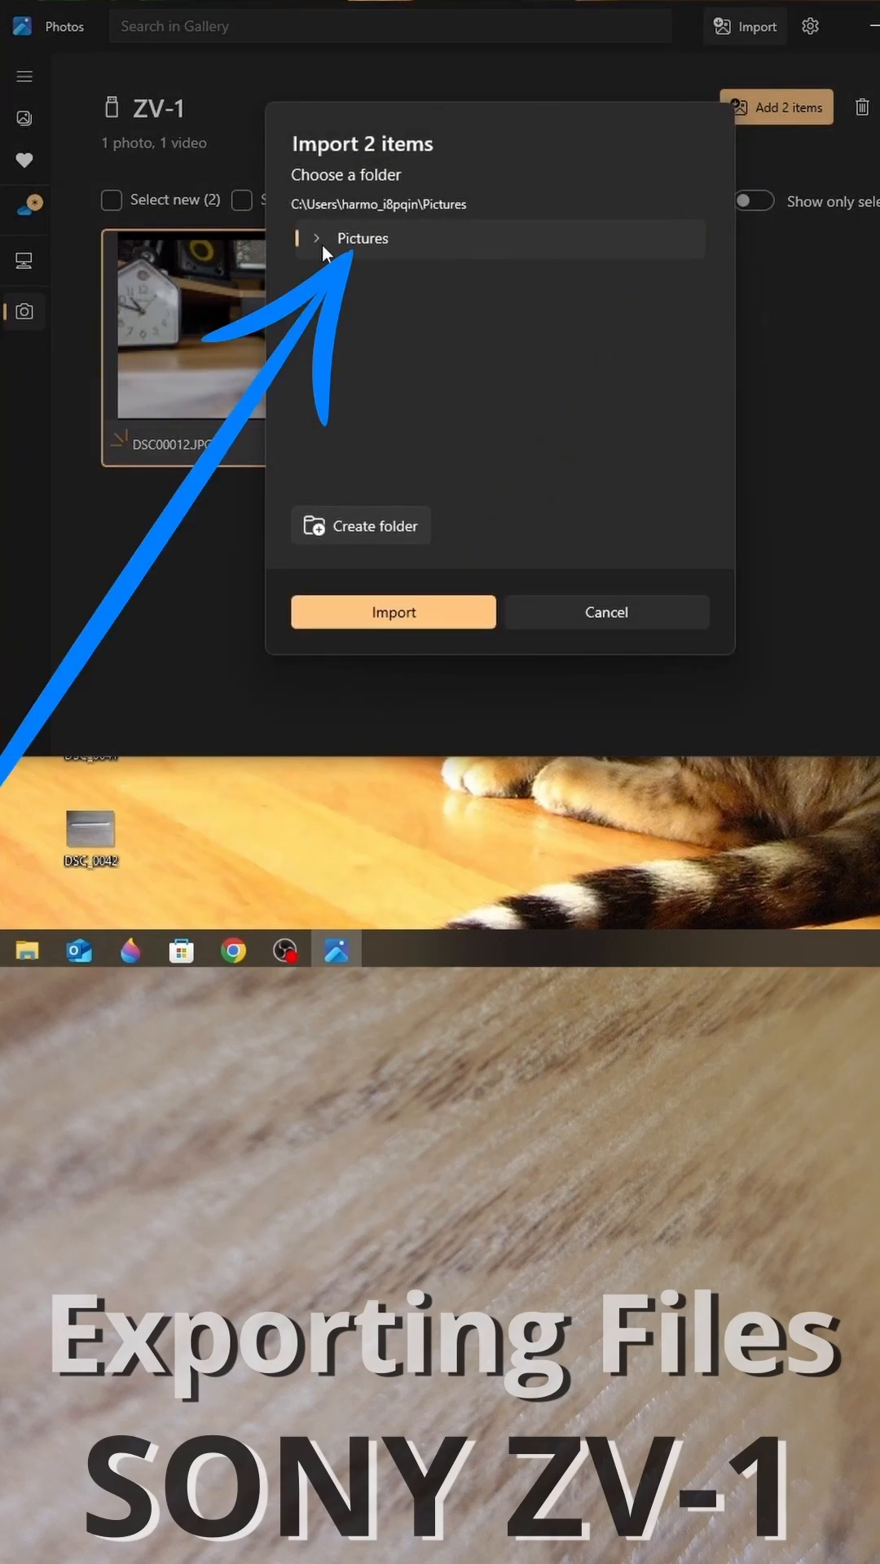
# Import both ZV-1 items into the Pictures folder
pyautogui.click(316, 239)
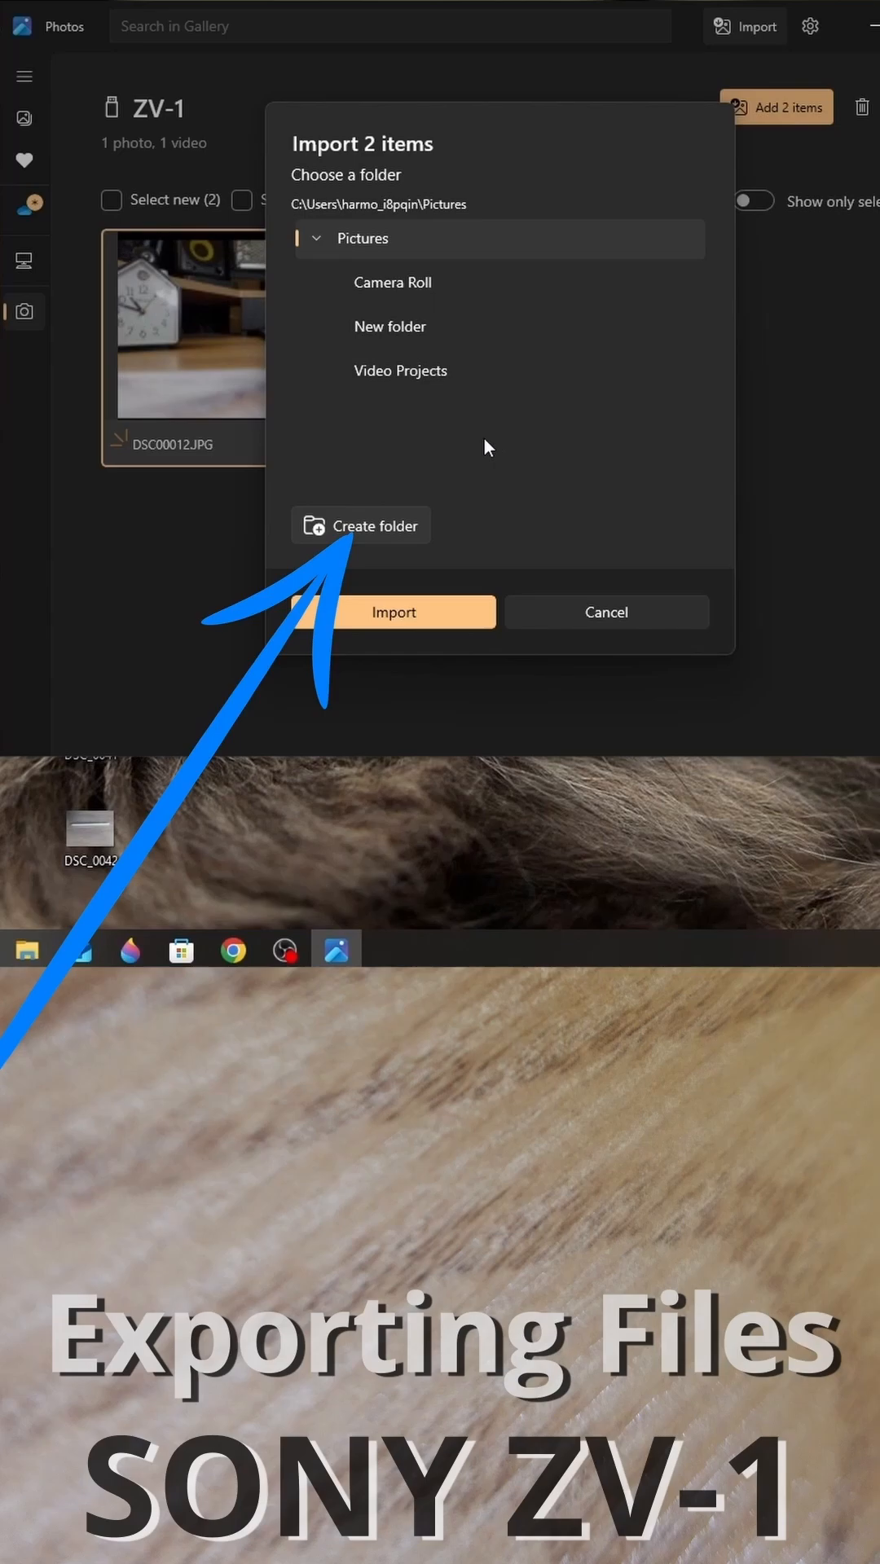
pyautogui.click(386, 628)
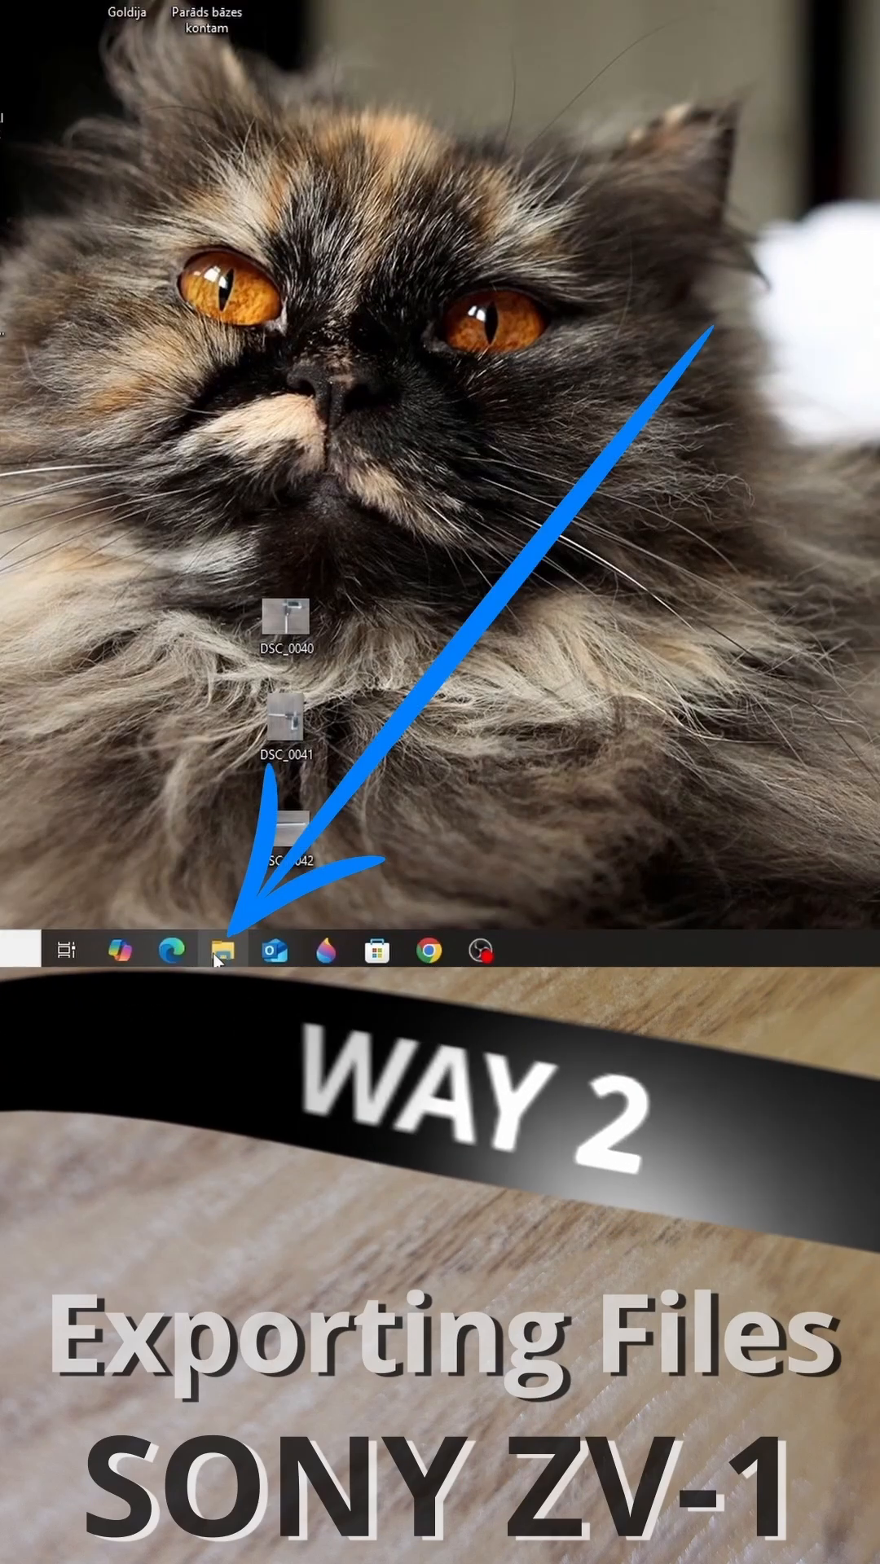
# Launch File Explorer and navigate to This PC via the address bar dropdown
pyautogui.click(217, 952)
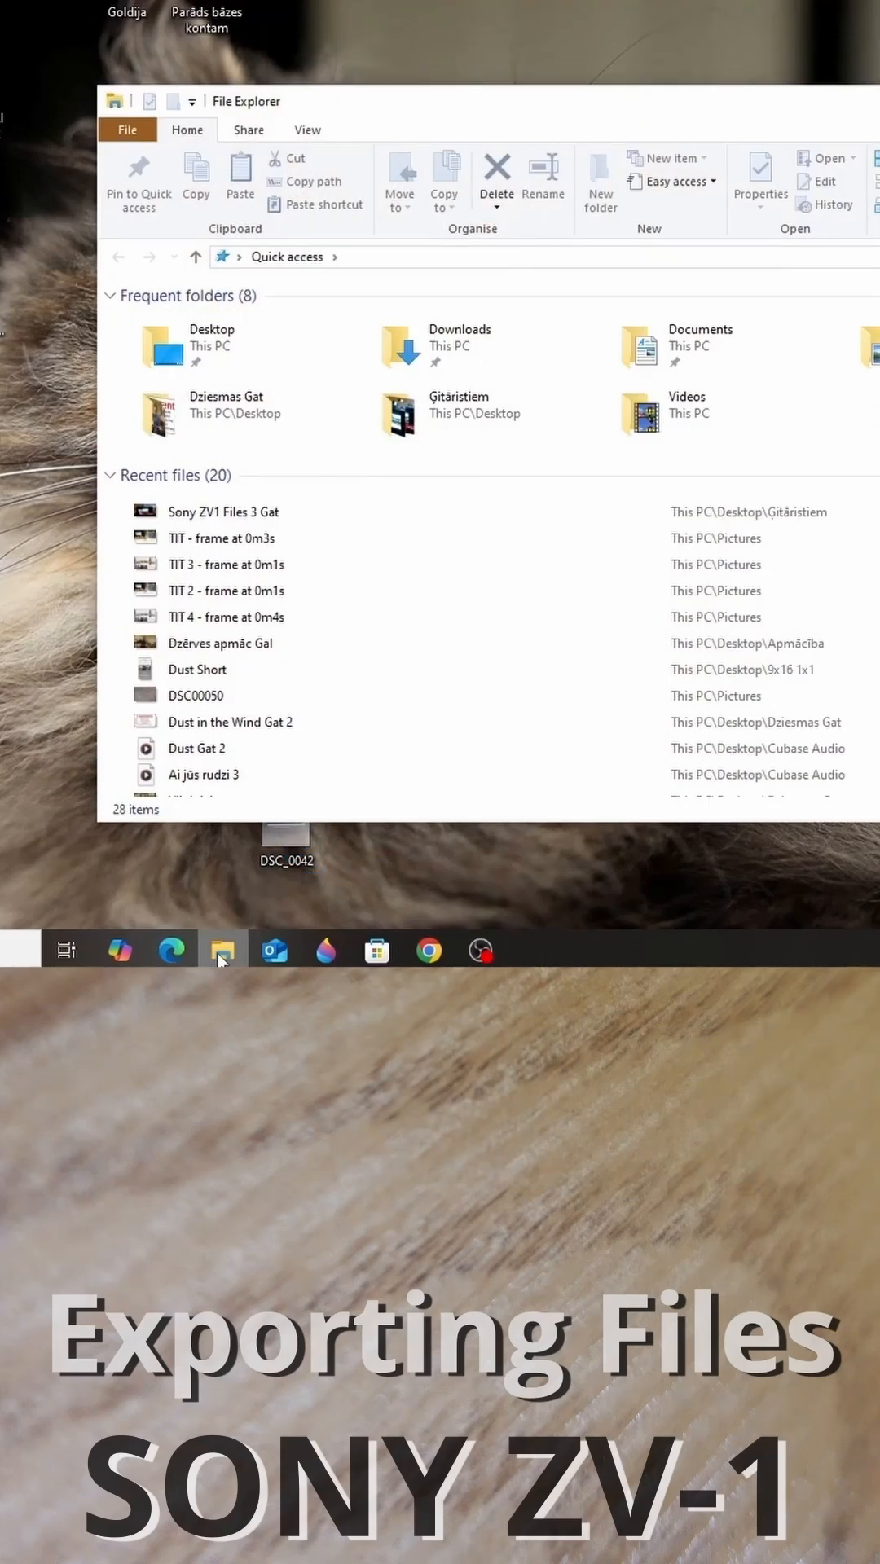
pyautogui.click(144, 196)
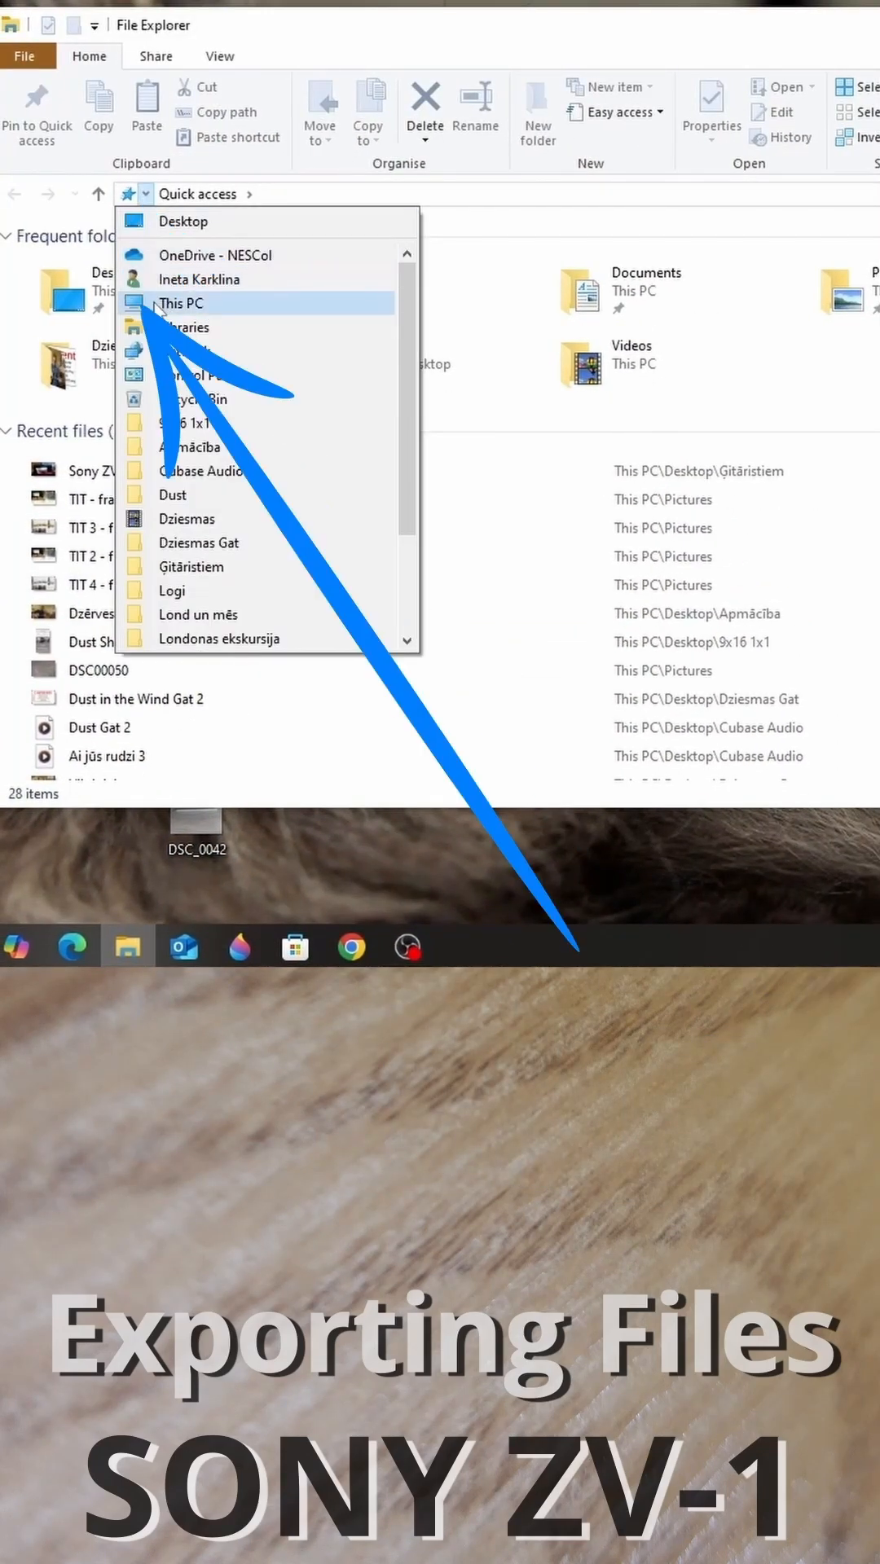
pyautogui.click(154, 305)
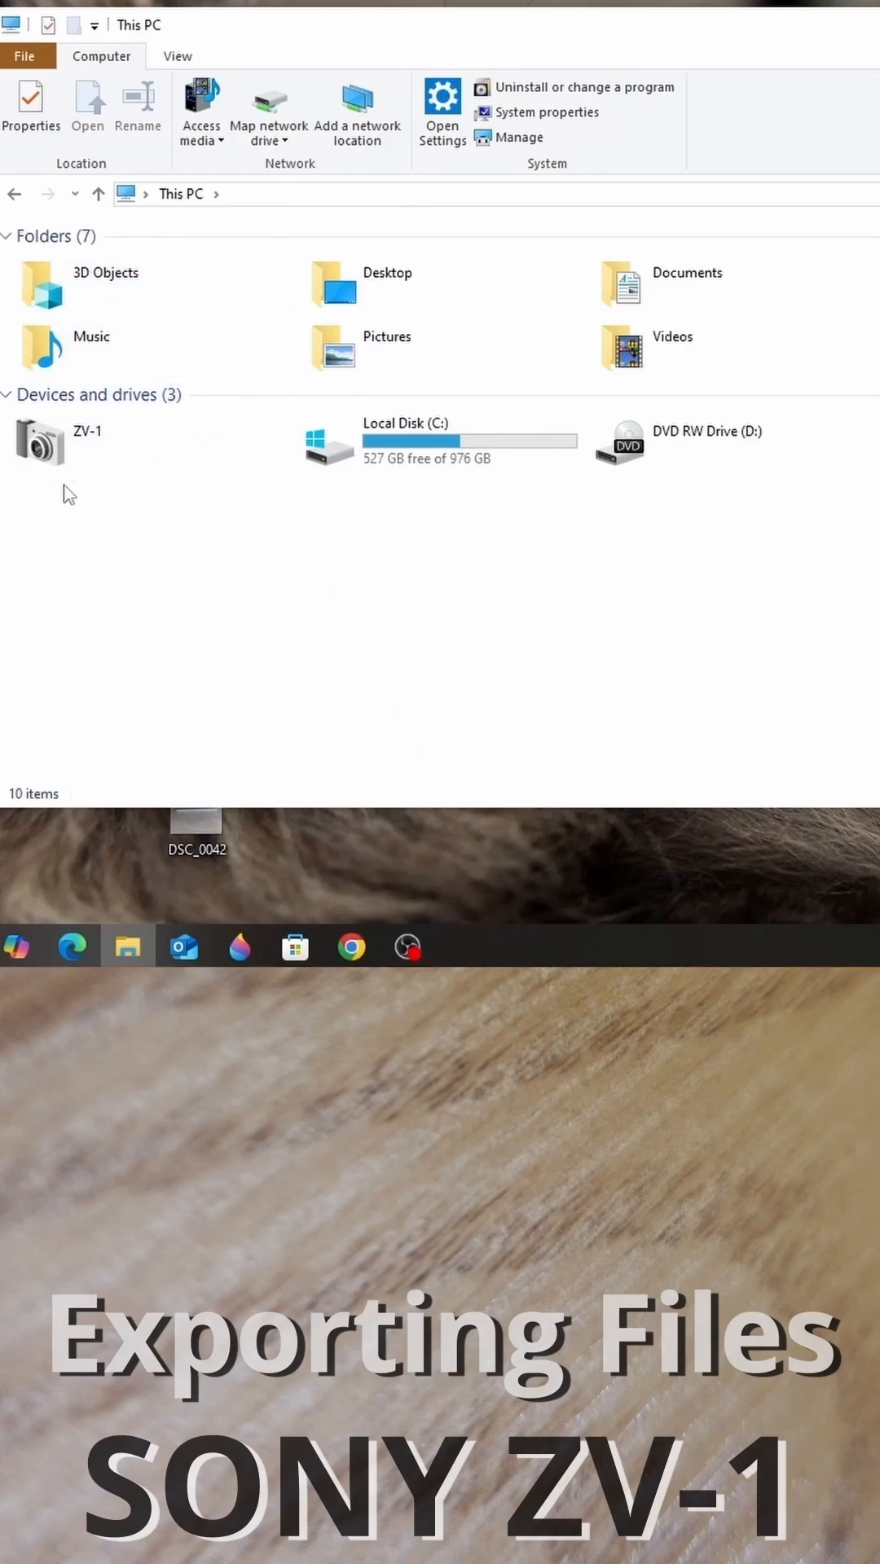
# Browse to ZV-1 > Storage Media > 2025-04-16 and drag C0330 and DSC00012 onto the desktop
pyautogui.doubleClick(40, 446)
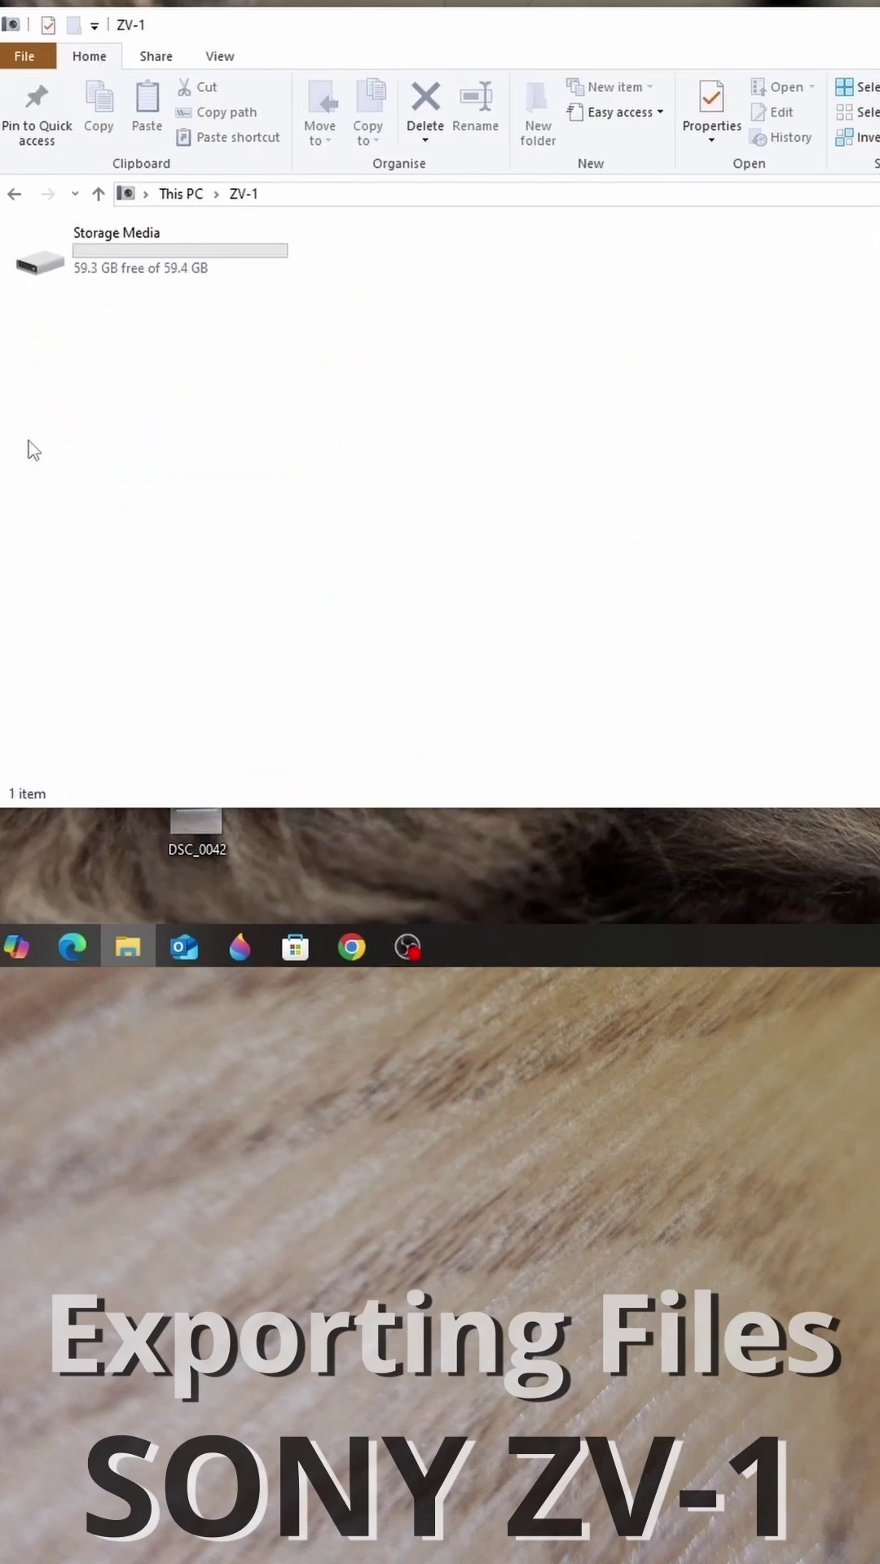
pyautogui.doubleClick(126, 265)
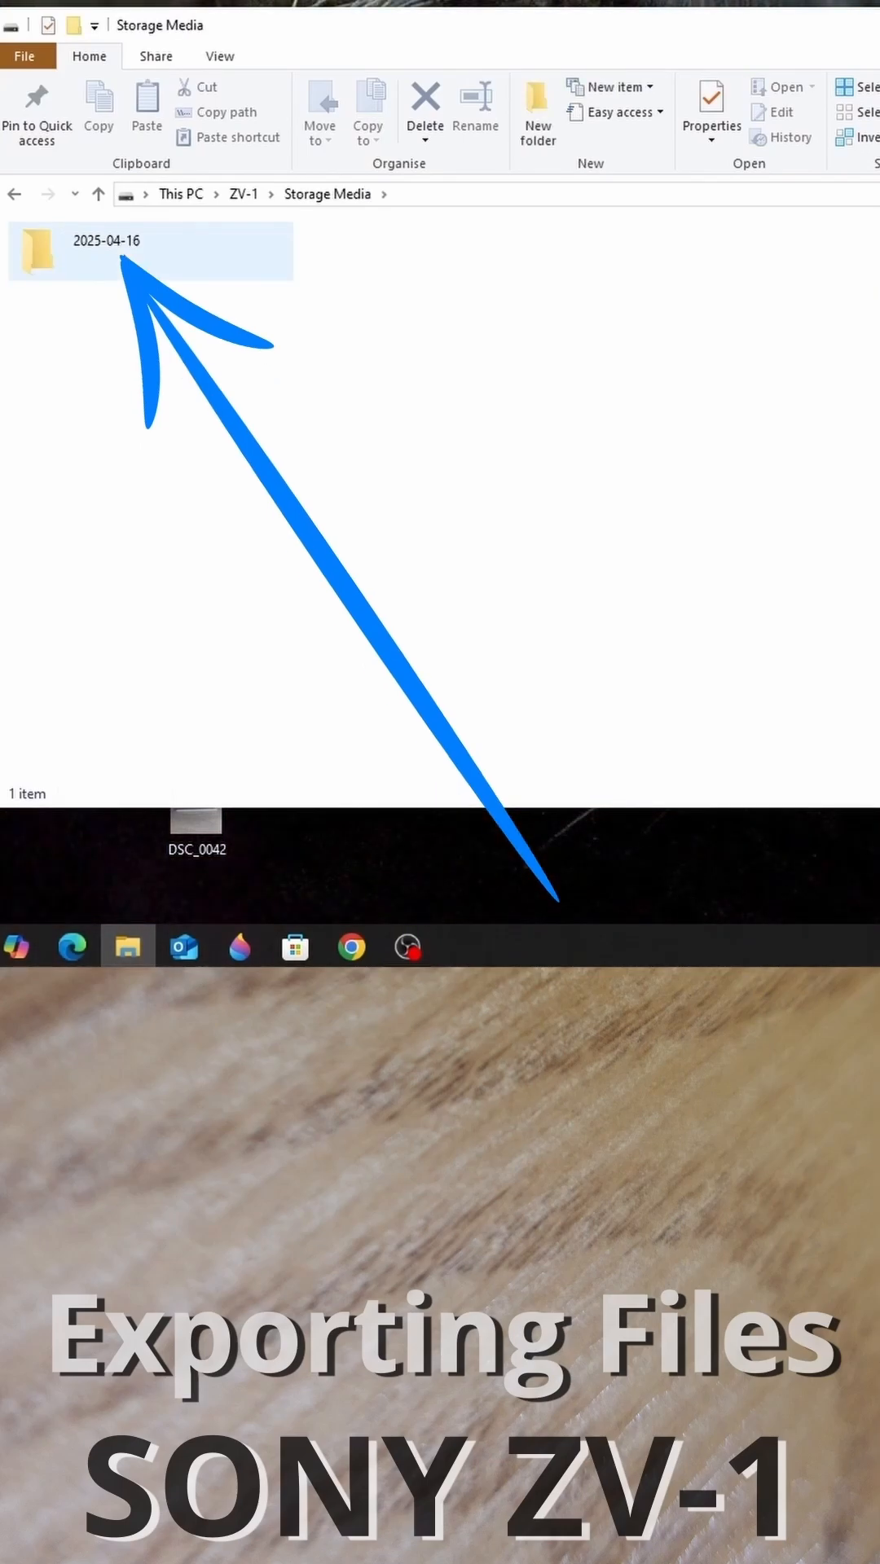
pyautogui.doubleClick(94, 252)
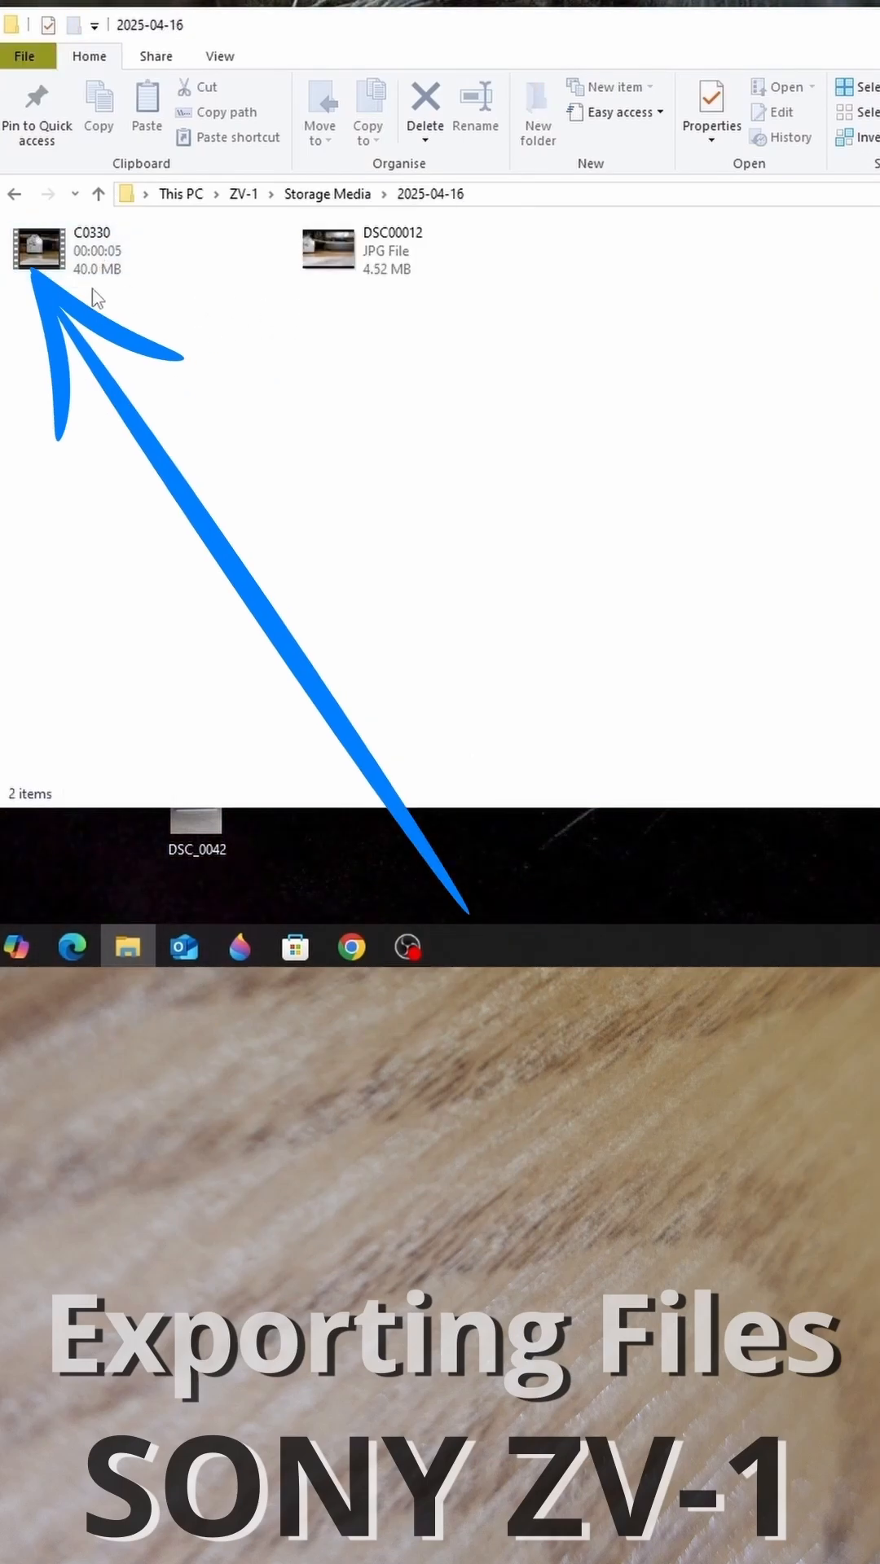
pyautogui.moveTo(119, 306); pyautogui.dragTo(355, 238)
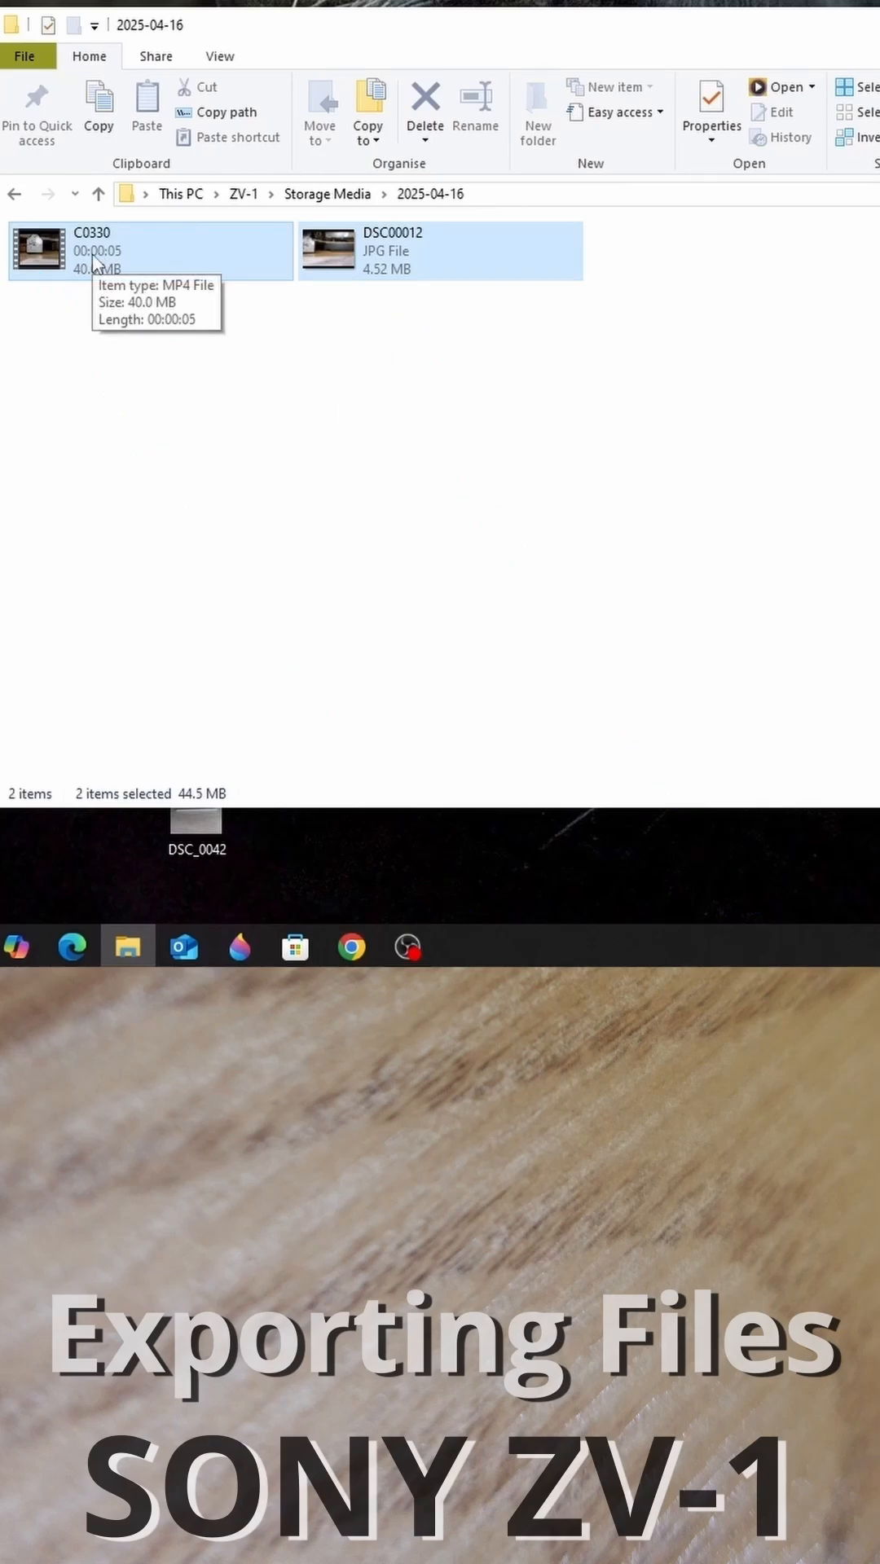
pyautogui.moveTo(92, 255)
pyautogui.mouseDown()
pyautogui.moveTo(739, 550)
pyautogui.moveTo(808, 518)
pyautogui.mouseUp()
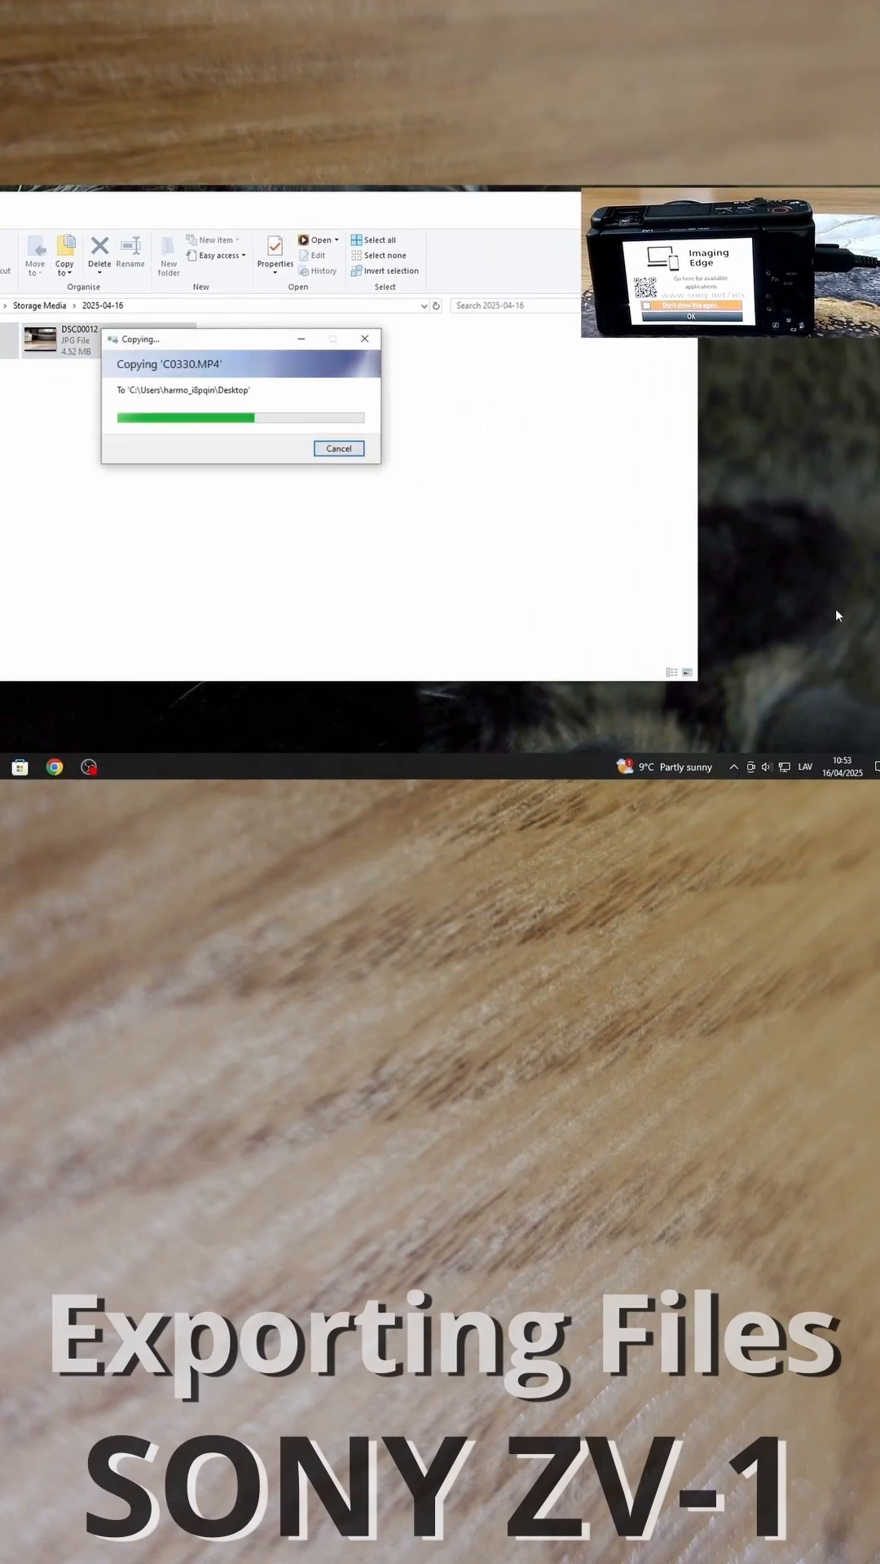